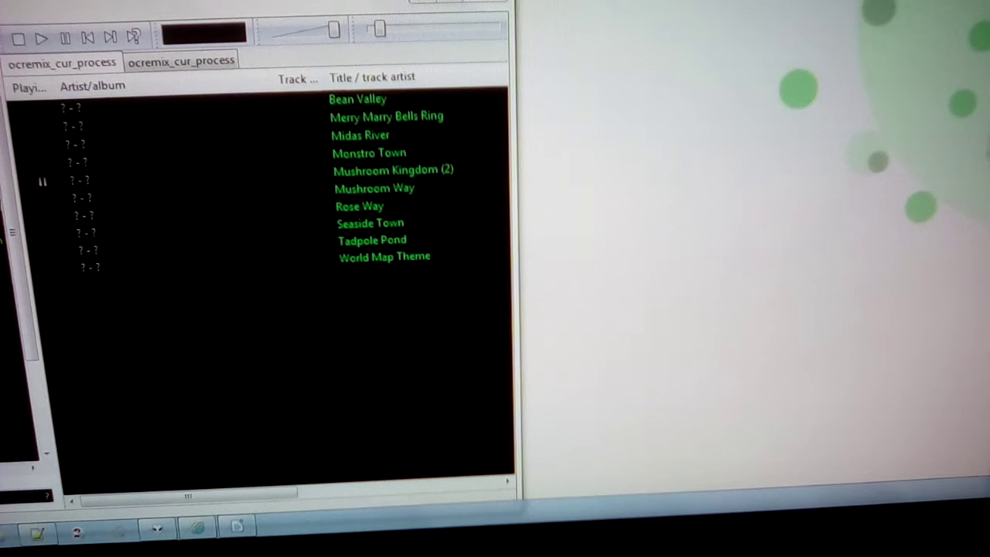
Resume Mushroom Way in foobar2000 and open a blank Internet Explorer window beside it.
{"action": "left_click", "coordinate": [42, 37]}
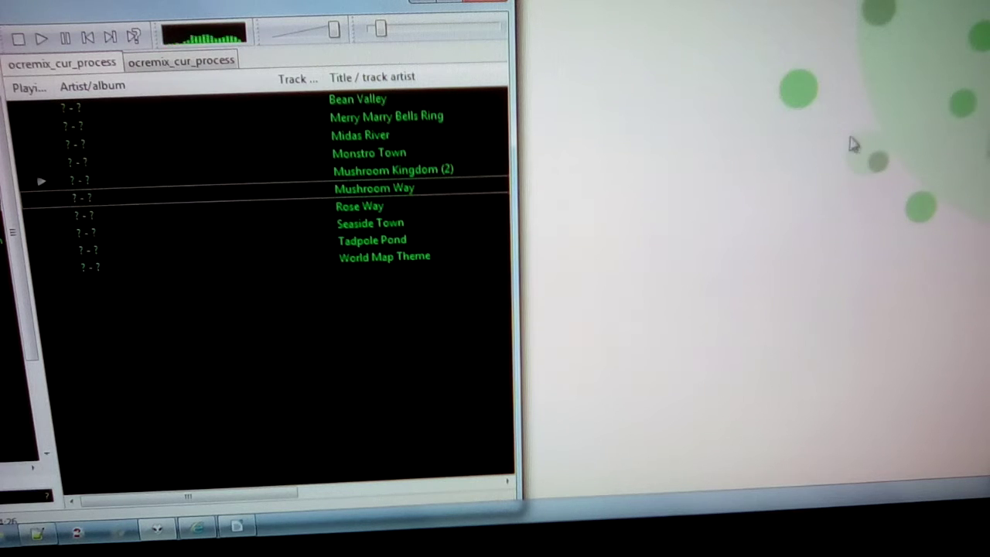
{"action": "left_click", "coordinate": [208, 529]}
Load youtube.com in Internet Explorer, entering the address a second time.
{"action": "left_click", "coordinate": [666, 8]}
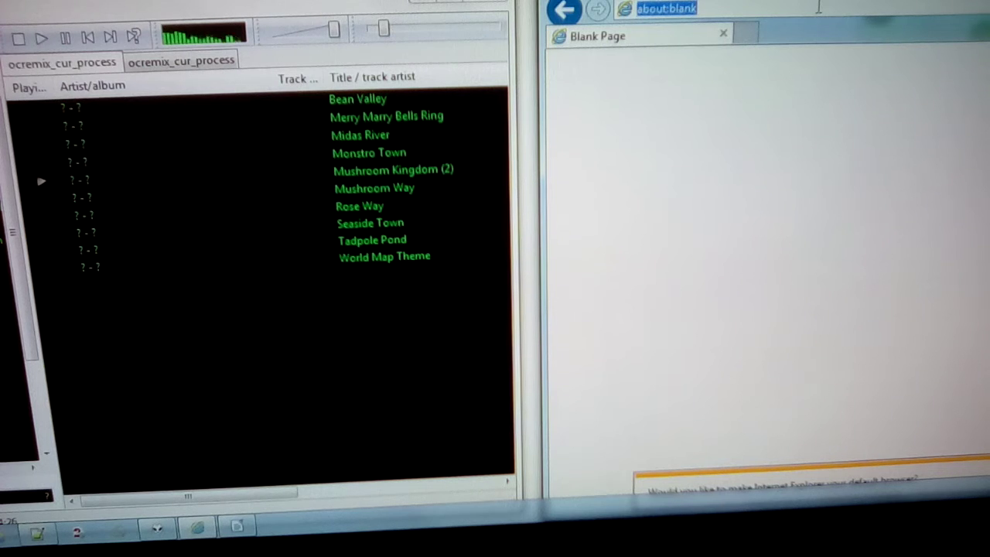
{"action": "type", "text": "y"}
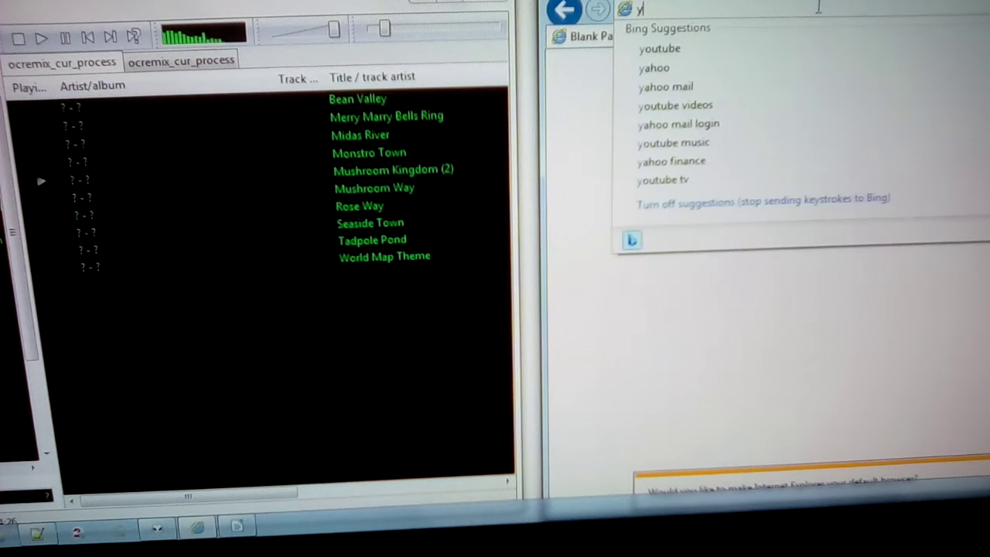
{"action": "type", "text": "outube.com"}
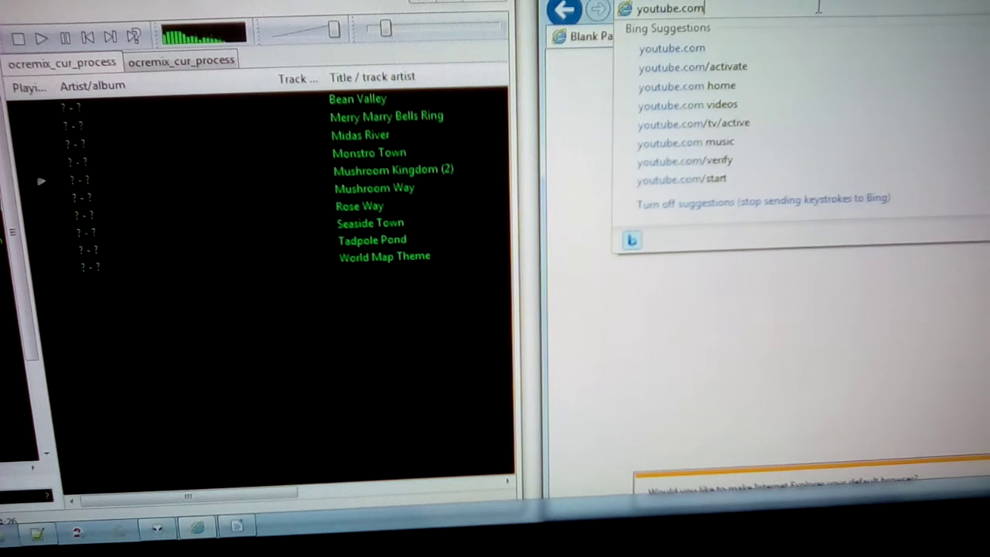
{"action": "key", "text": "Return"}
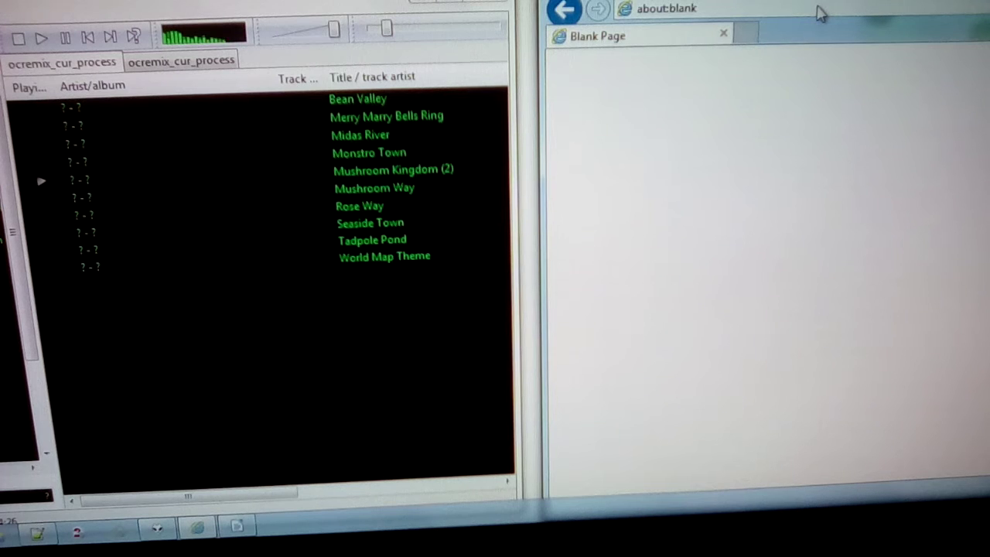
{"action": "left_click", "coordinate": [820, 10]}
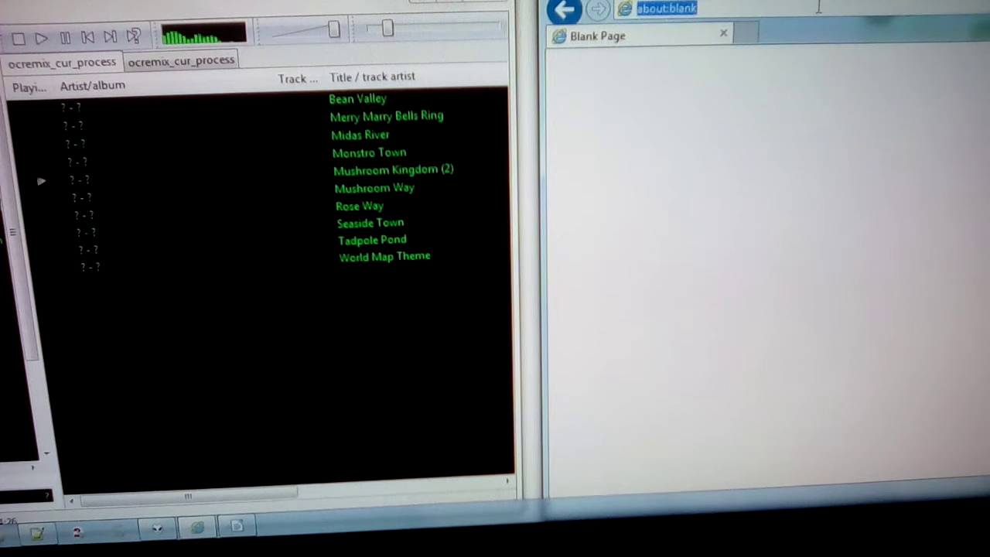
{"action": "type", "text": "youtube.com"}
{"action": "key", "text": "Return"}
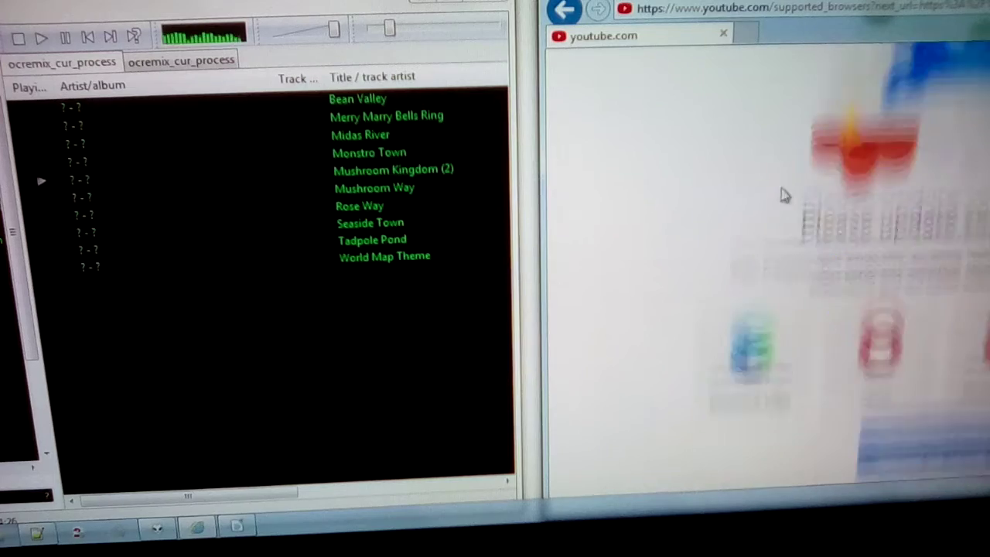
Load imgur.com and open the Thursday meme dump! and To dream a dream albums in background tabs.
{"action": "left_click", "coordinate": [814, 9]}
{"action": "type", "text": "imgur"}
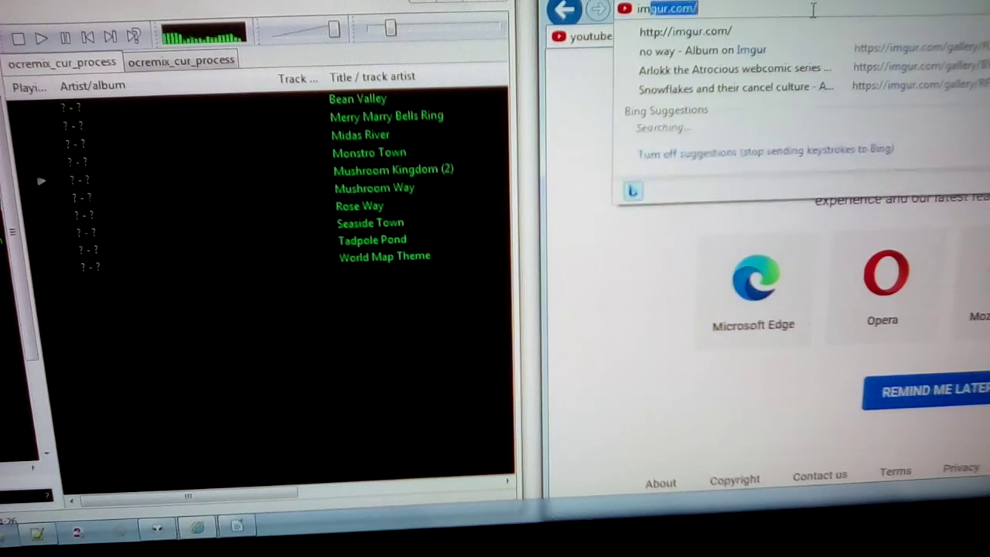
{"action": "type", "text": ".com"}
{"action": "key", "text": "Return"}
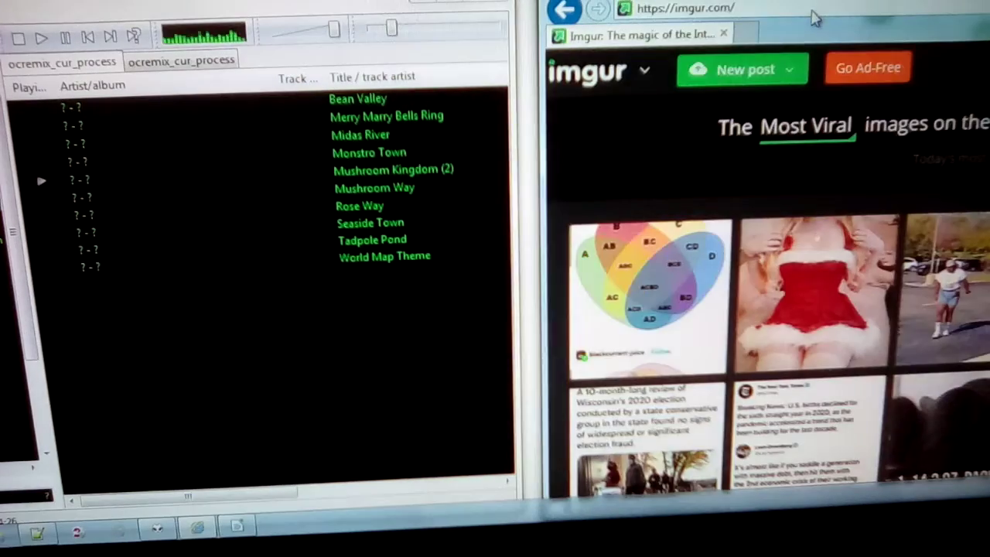
{"action": "scroll", "coordinate": [805, 272], "scroll_direction": "down", "scroll_amount": 5}
{"action": "scroll", "coordinate": [805, 273], "scroll_direction": "down", "scroll_amount": 5}
{"action": "right_click", "coordinate": [805, 273]}
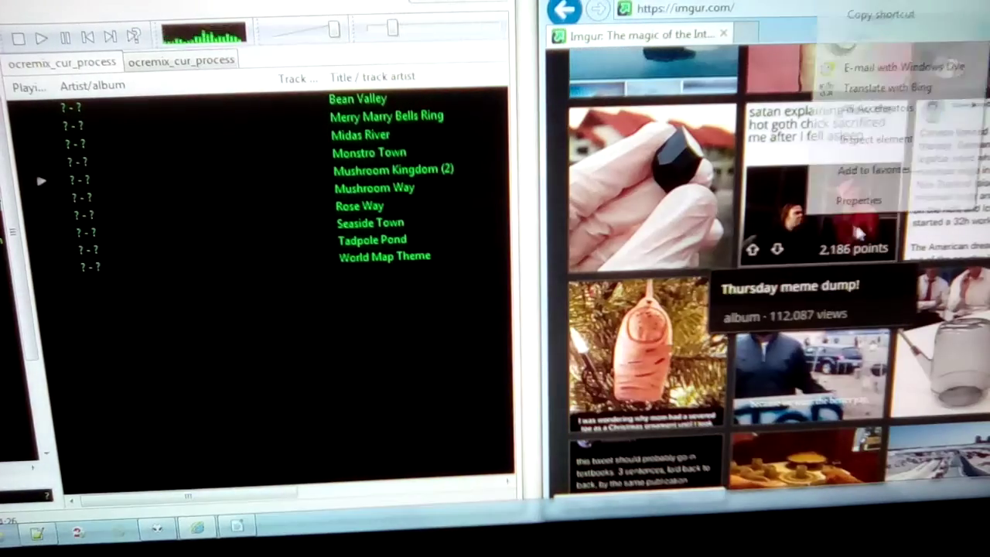
{"action": "left_click", "coordinate": [883, 54]}
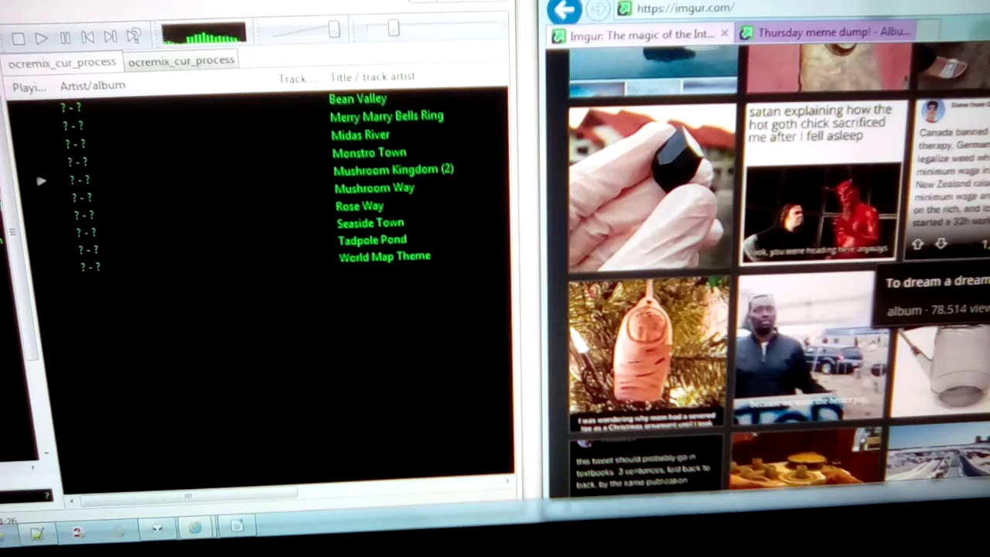
{"action": "middle_click", "coordinate": [929, 294]}
Dismiss two tile context menus and open the Good guy Ben Franklin album.
{"action": "mouse_move", "coordinate": [649, 349]}
{"action": "right_click", "coordinate": [603, 348]}
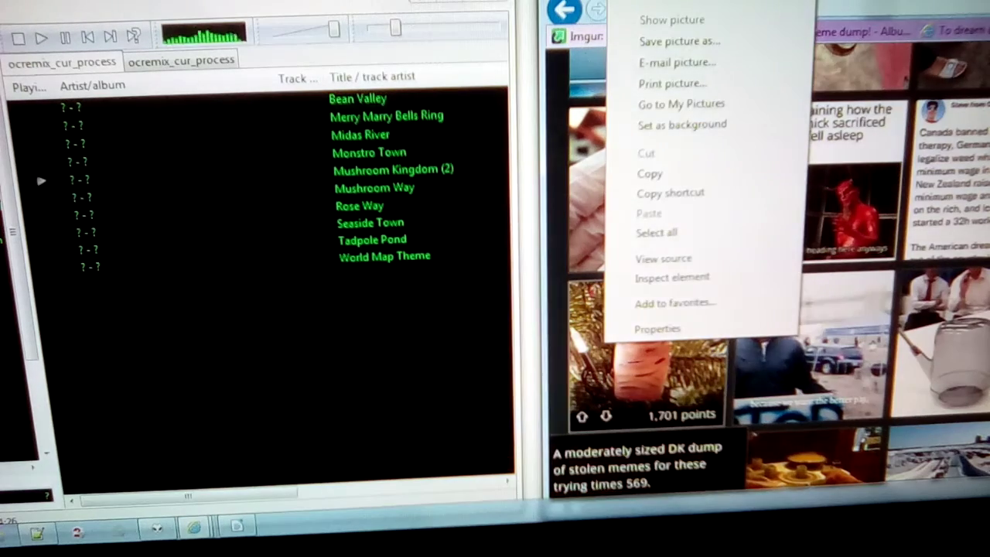
{"action": "left_click", "coordinate": [789, 128]}
{"action": "scroll", "coordinate": [789, 127], "scroll_direction": "down", "scroll_amount": 5}
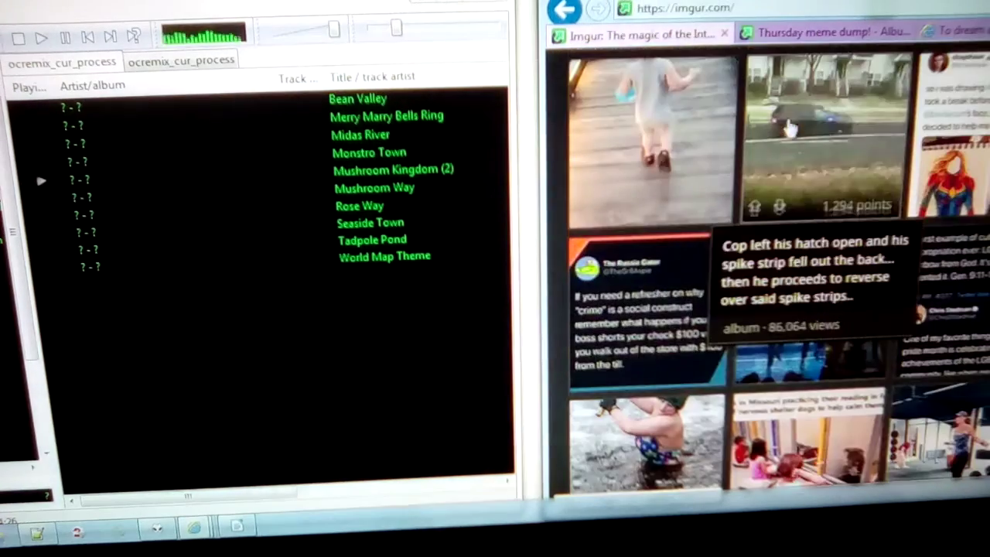
{"action": "right_click", "coordinate": [858, 132]}
{"action": "key", "text": "Escape"}
{"action": "scroll", "coordinate": [917, 310], "scroll_direction": "down", "scroll_amount": 4}
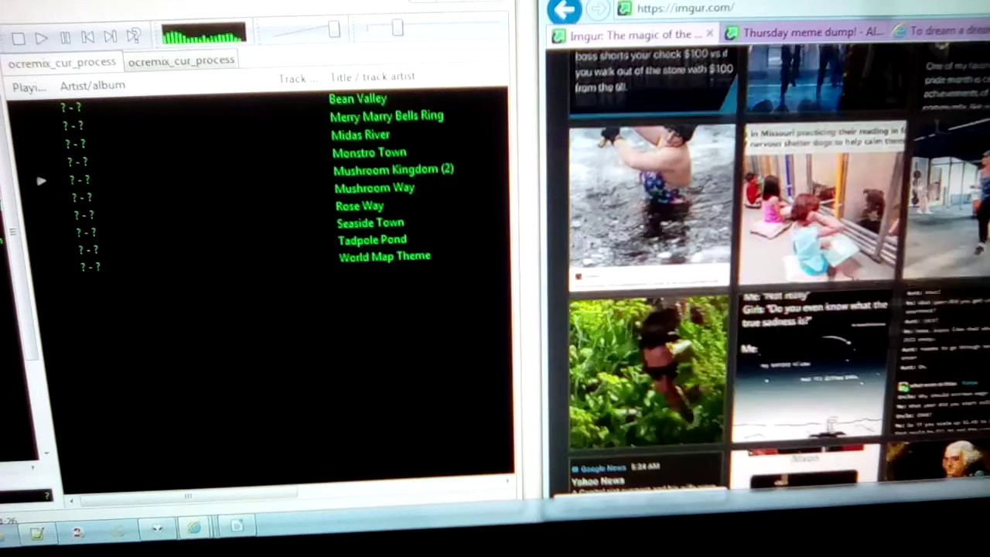
{"action": "scroll", "coordinate": [913, 310], "scroll_direction": "down", "scroll_amount": 4}
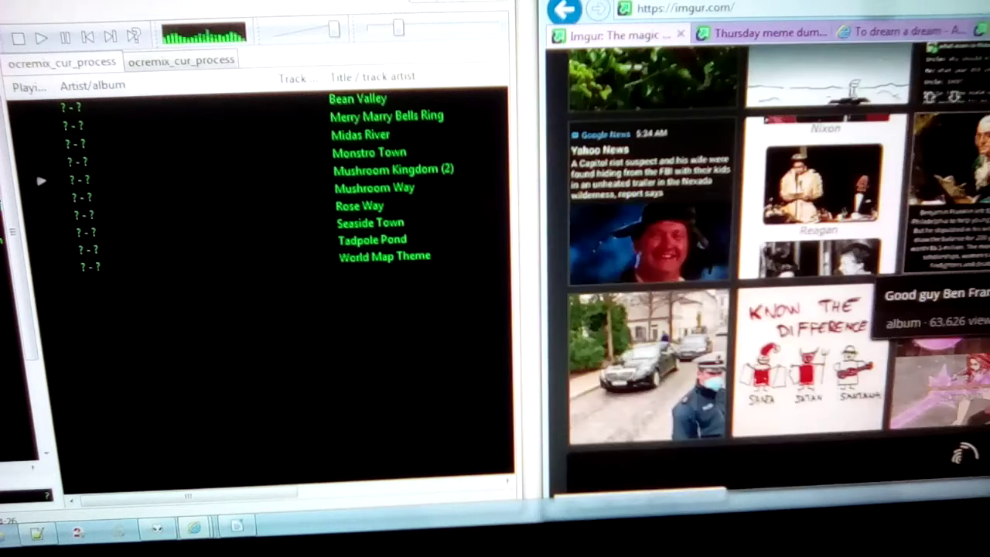
{"action": "left_click", "coordinate": [874, 302]}
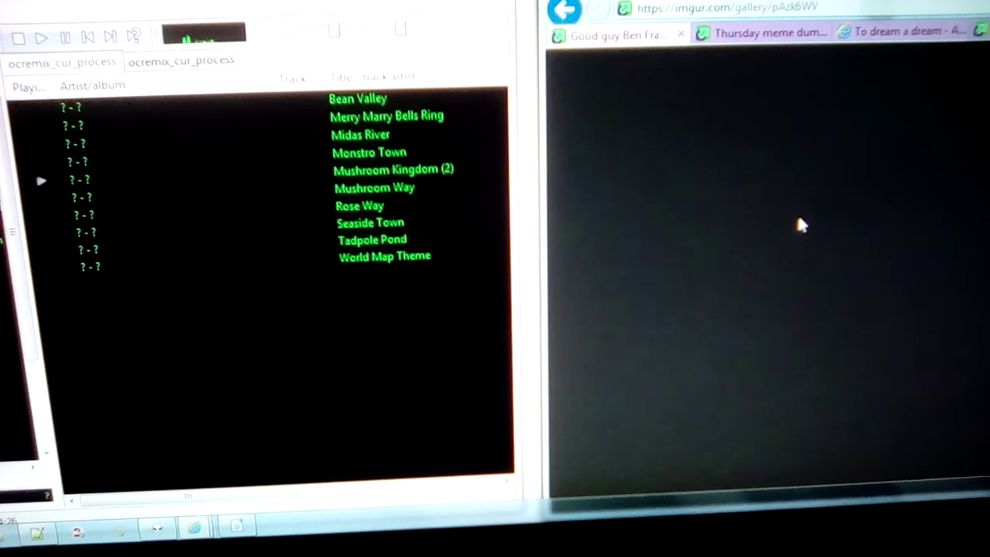
Visit the To dream a dream, Thursday meme dump! and Ben Franklin tabs, then return to Imgur's front page.
{"action": "left_click", "coordinate": [770, 32]}
{"action": "left_click", "coordinate": [901, 32]}
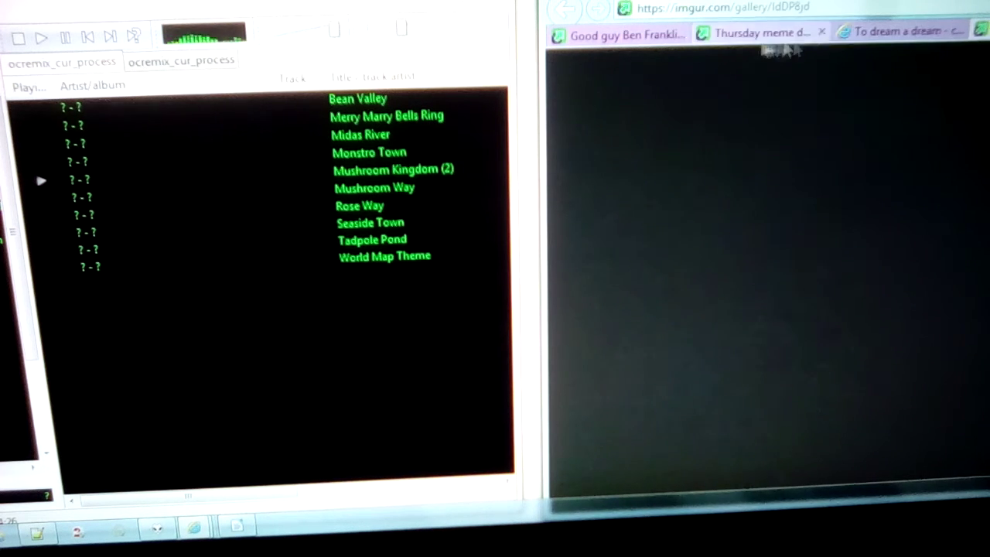
{"action": "left_click", "coordinate": [770, 32]}
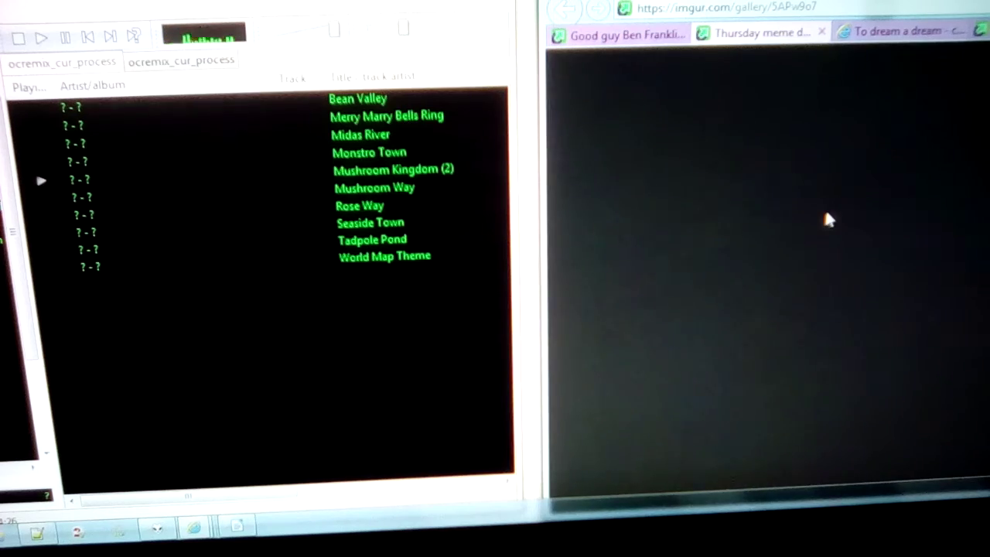
{"action": "left_click", "coordinate": [619, 34]}
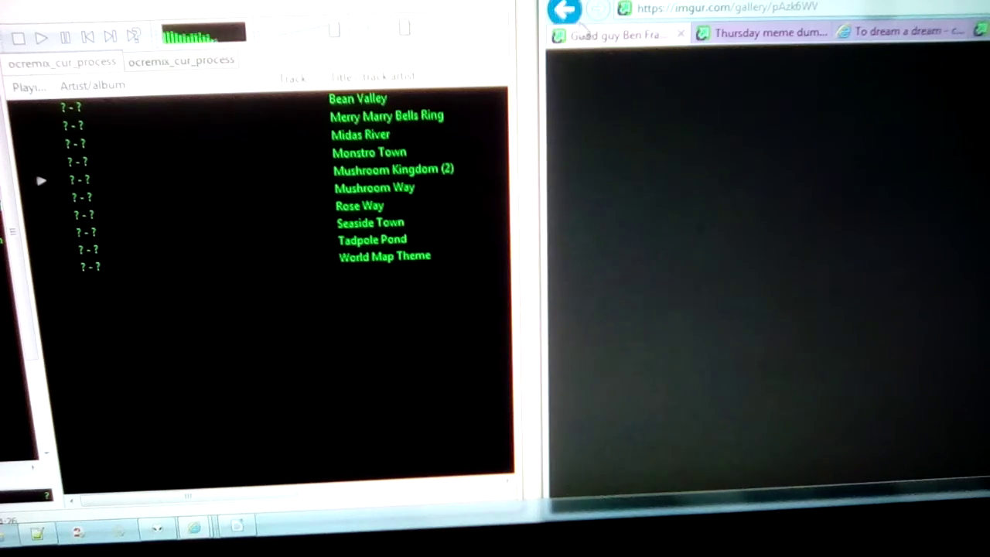
{"action": "left_click", "coordinate": [564, 9]}
{"action": "scroll", "coordinate": [771, 246], "scroll_direction": "down", "scroll_amount": 10}
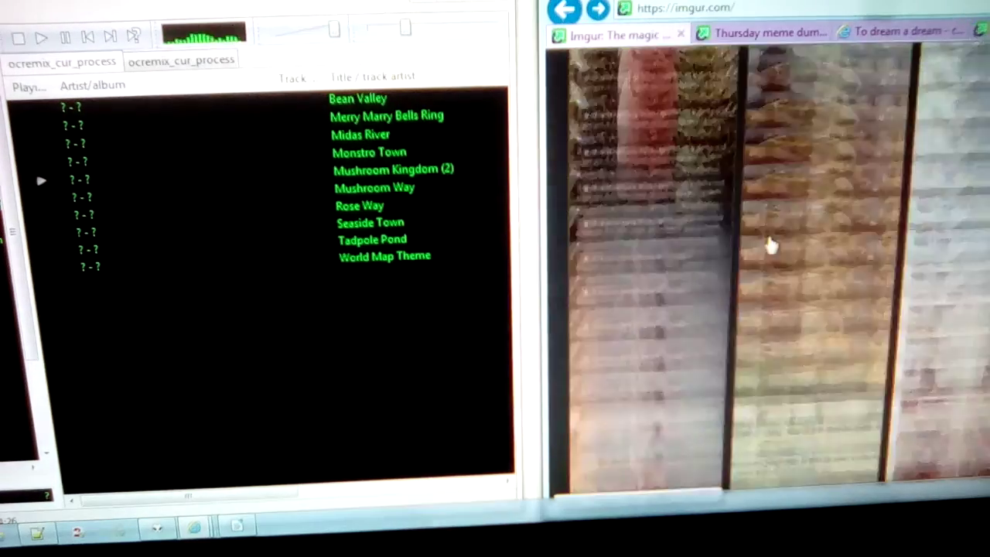
{"action": "scroll", "coordinate": [771, 246], "scroll_direction": "up", "scroll_amount": 10}
{"action": "scroll", "coordinate": [772, 246], "scroll_direction": "up", "scroll_amount": 5}
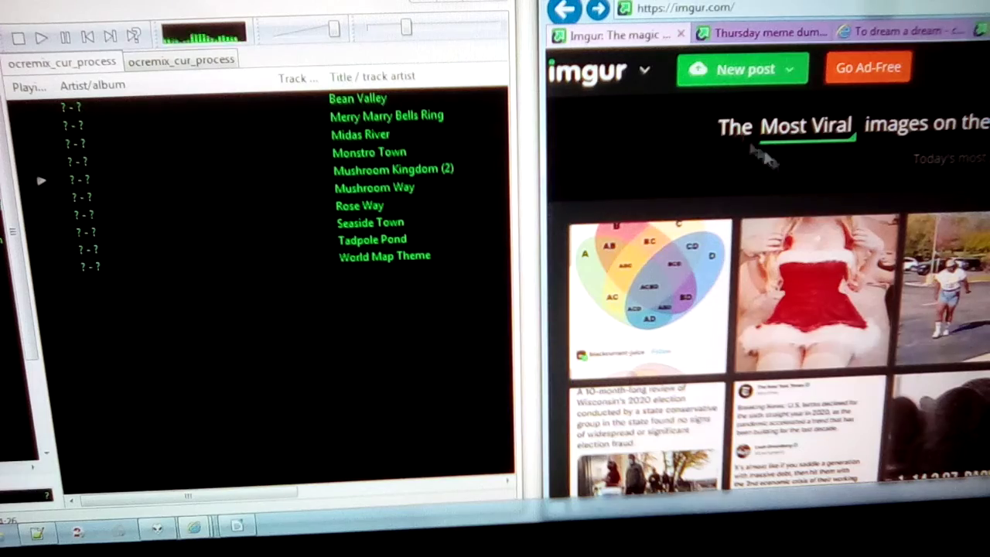
{"action": "scroll", "coordinate": [772, 246], "scroll_direction": "down", "scroll_amount": 10}
{"action": "scroll", "coordinate": [851, 271], "scroll_direction": "down", "scroll_amount": 10}
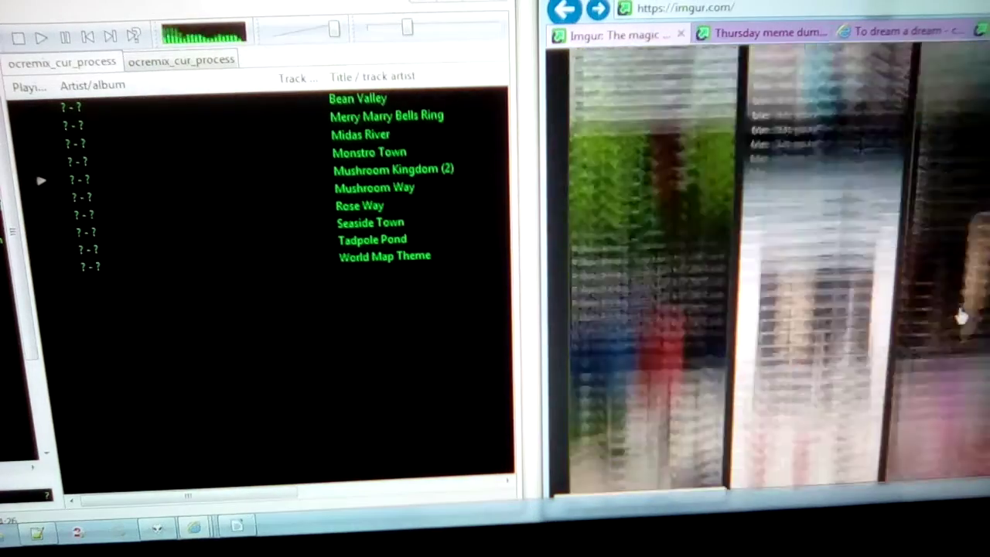
{"action": "scroll", "coordinate": [851, 271], "scroll_direction": "down", "scroll_amount": 10}
{"action": "scroll", "coordinate": [851, 271], "scroll_direction": "down", "scroll_amount": 10}
{"action": "scroll", "coordinate": [851, 271], "scroll_direction": "down", "scroll_amount": 10}
{"action": "scroll", "coordinate": [851, 270], "scroll_direction": "down", "scroll_amount": 5}
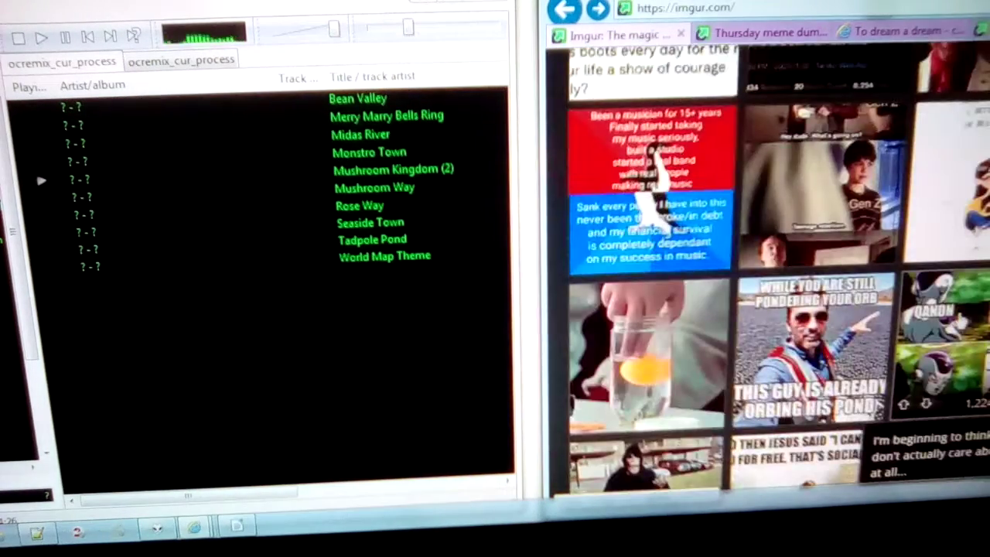
{"action": "scroll", "coordinate": [653, 174], "scroll_direction": "down", "scroll_amount": 5}
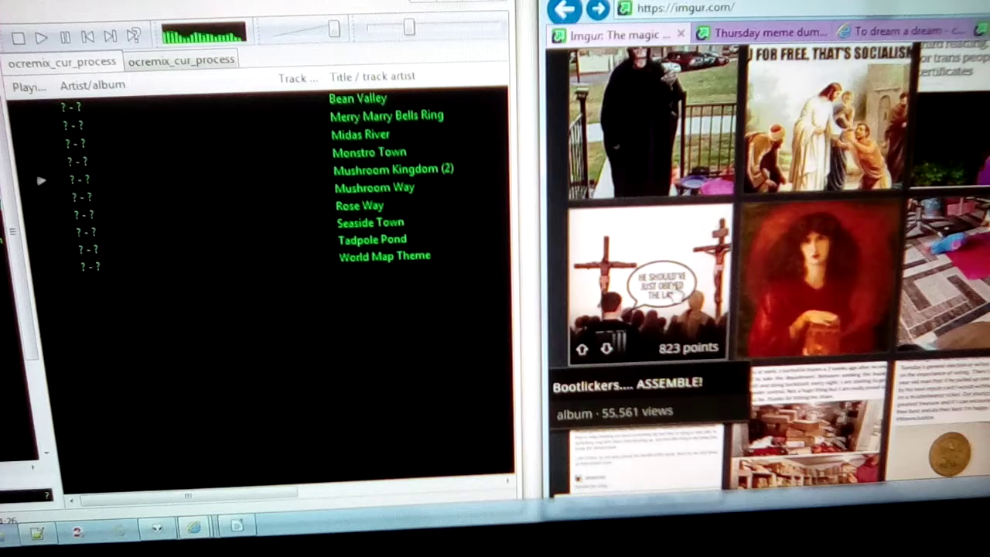
{"action": "scroll", "coordinate": [673, 294], "scroll_direction": "down", "scroll_amount": 5}
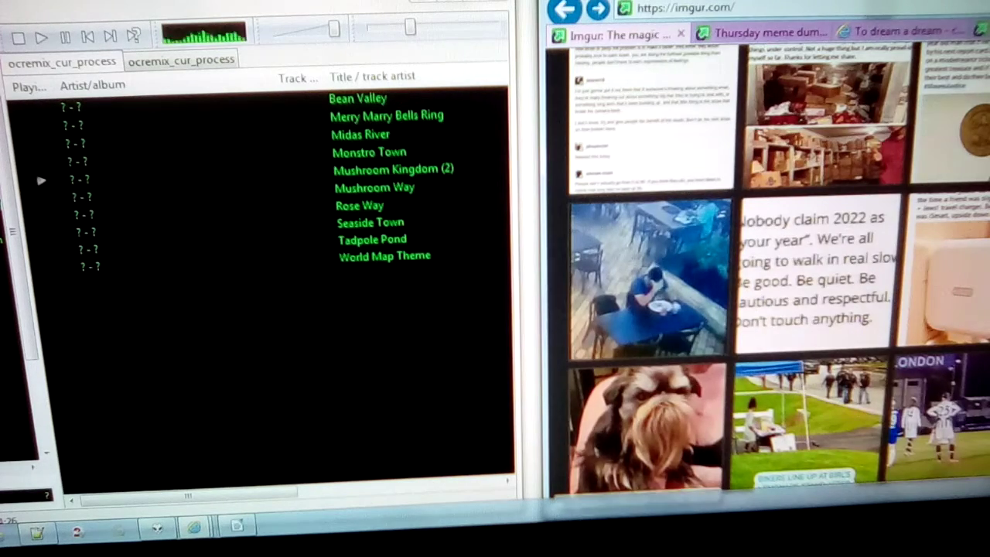
{"action": "key", "text": "Home"}
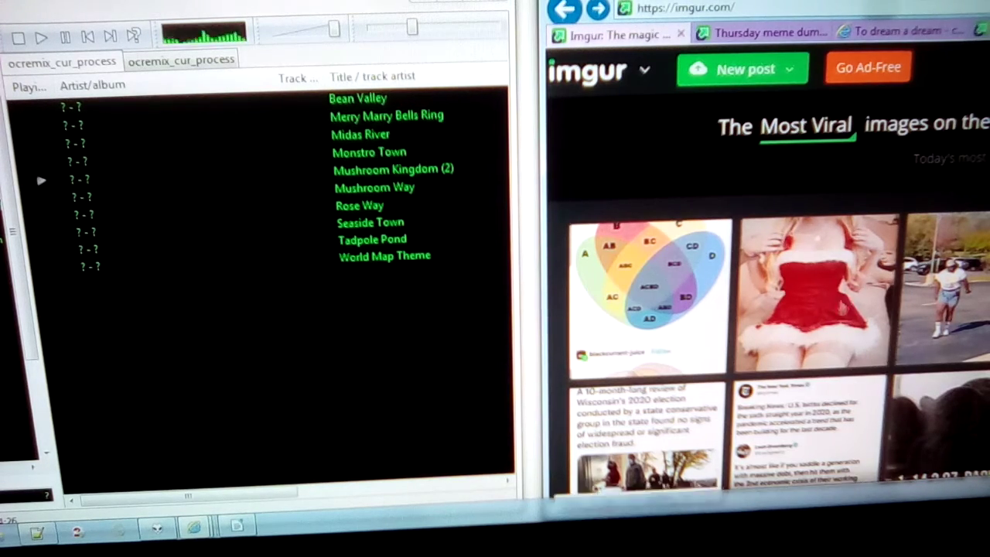
{"action": "left_click", "coordinate": [921, 6]}
Dismiss the address history, shift the page right, and open Imgur's random gallery post.
{"action": "key", "text": "Escape"}
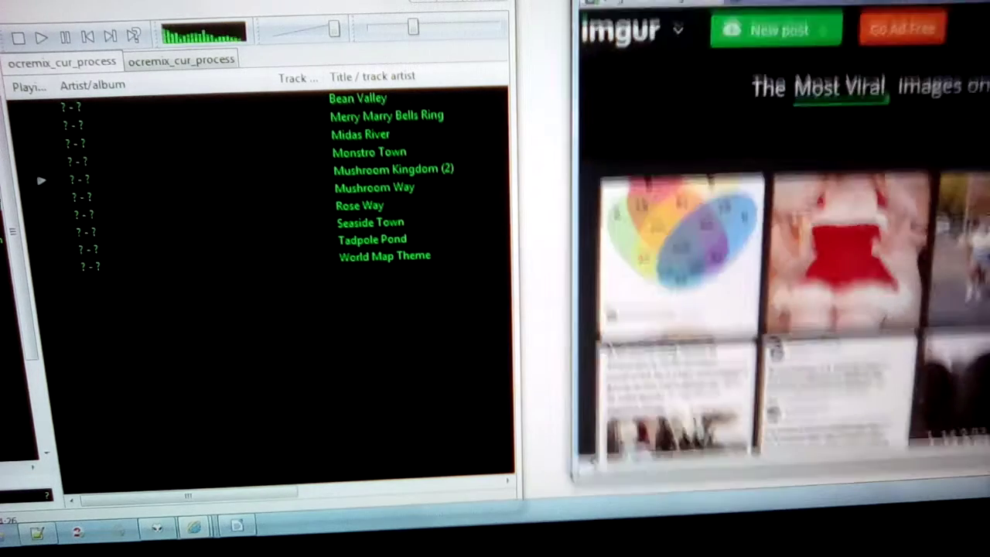
{"action": "key", "text": "Right"}
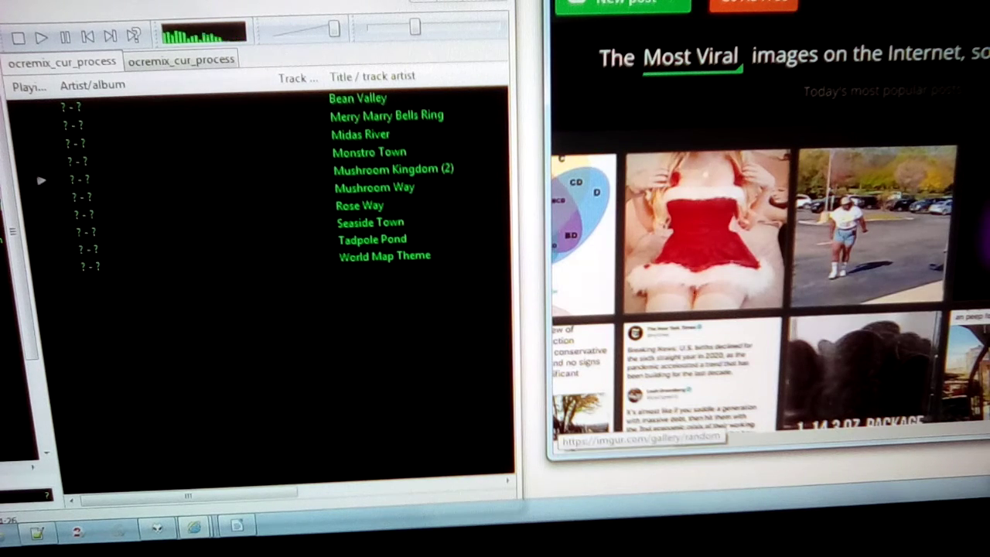
{"action": "left_click", "coordinate": [885, 99]}
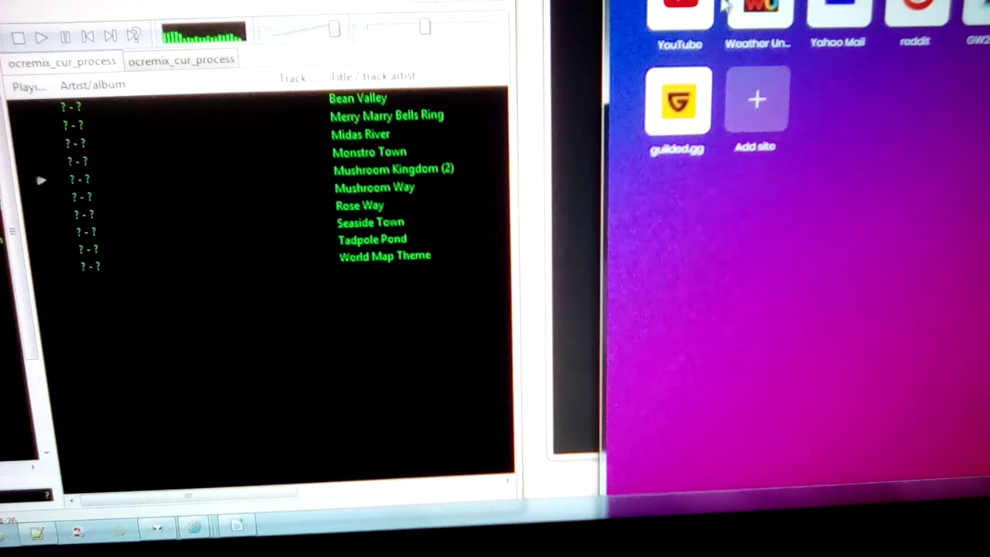
Focus Opera's address bar, then dismiss its list of earlier searches and visited pages.
{"action": "left_click", "coordinate": [851, 2]}
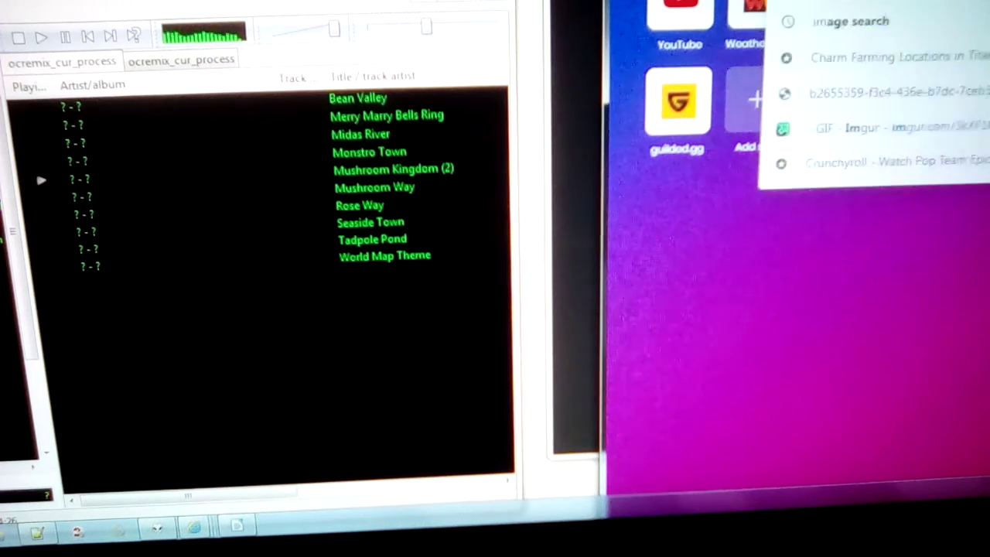
{"action": "key", "text": "Escape"}
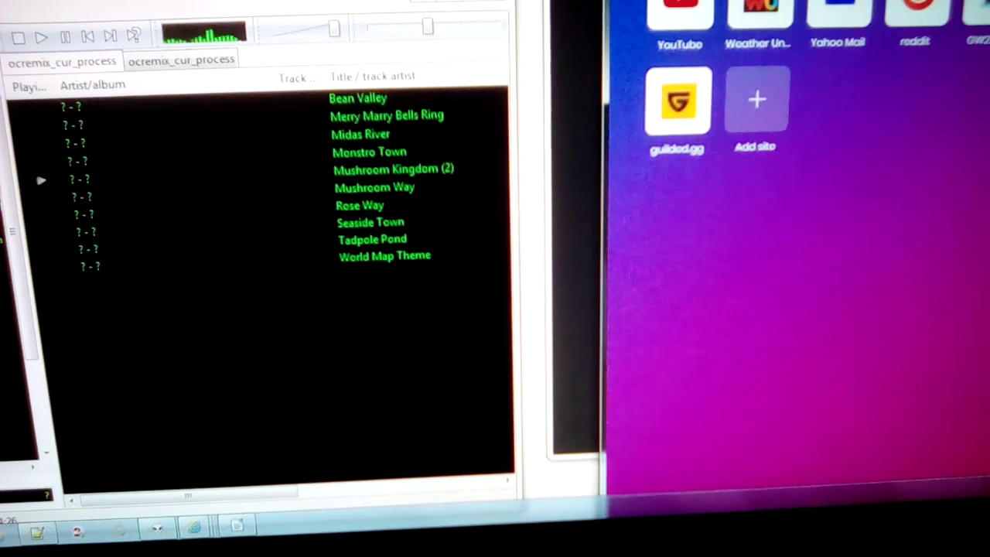